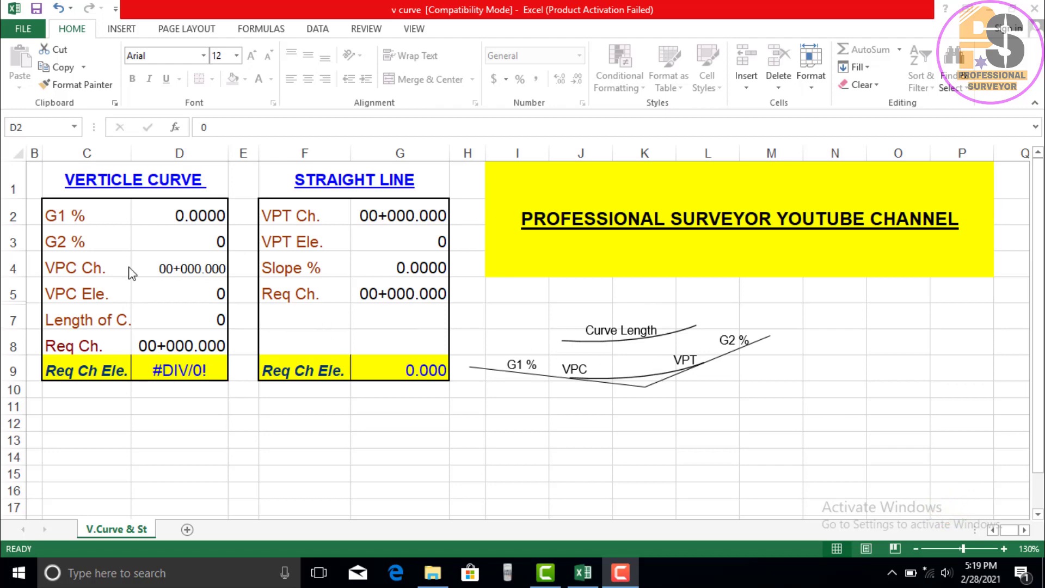
# - Enter the grades 0.52 in D2 (G1 %) and -0.321 in D3 (G2 %)
pyautogui.click(160, 225)
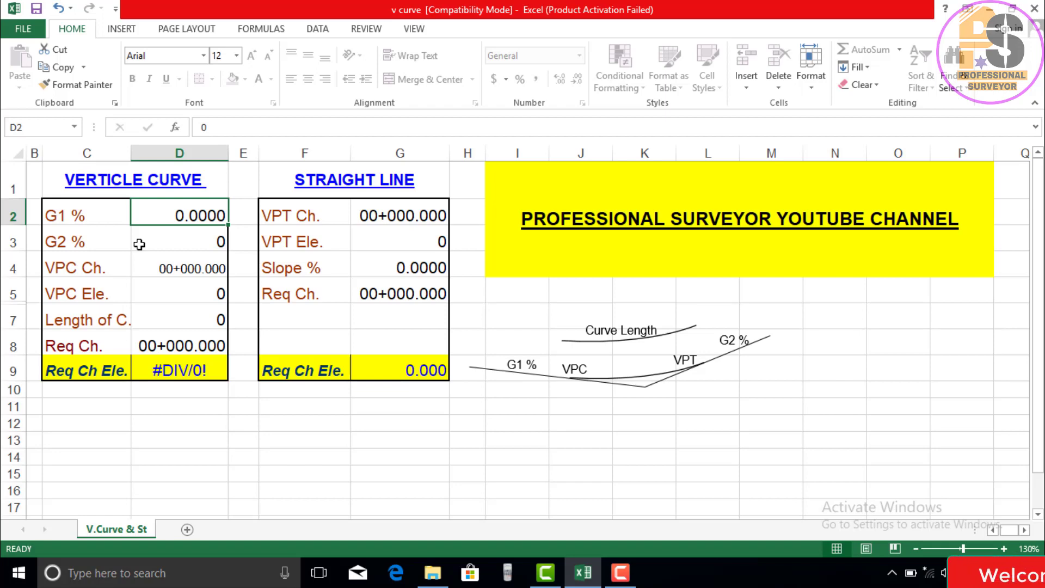
pyautogui.write('0.')
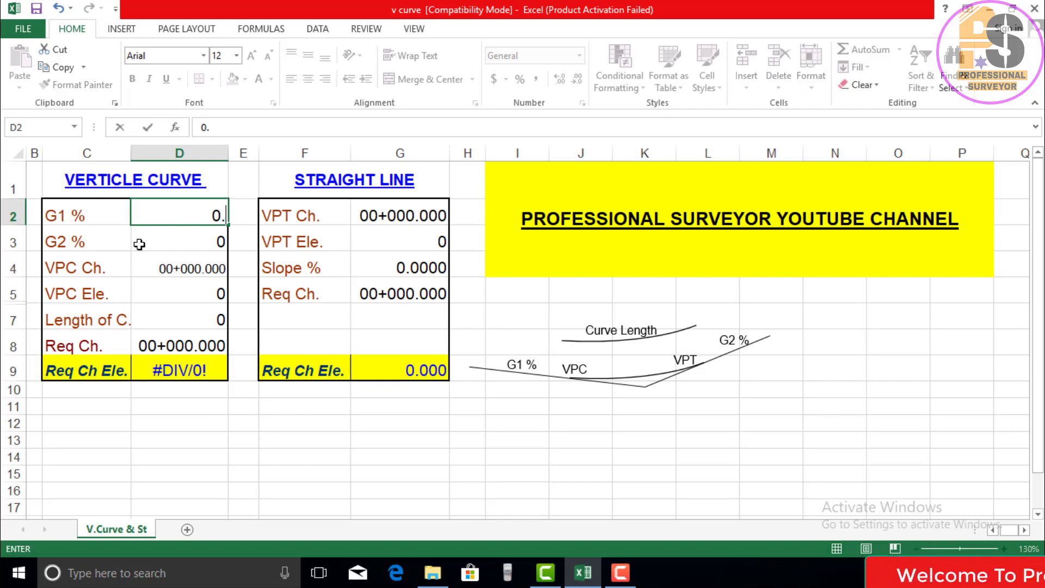
pyautogui.write('52')
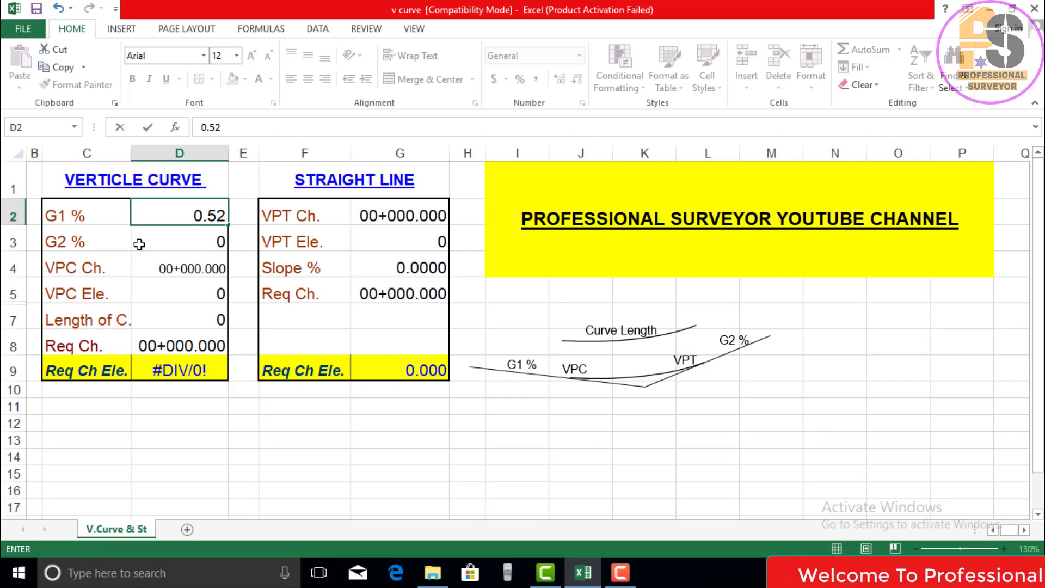
pyautogui.press('Return')
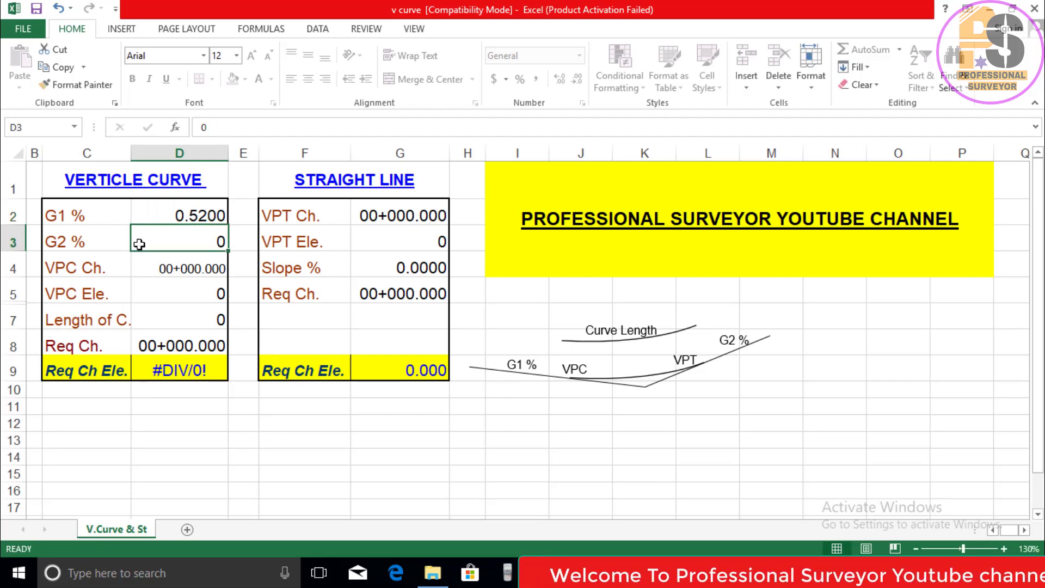
pyautogui.write('-.3')
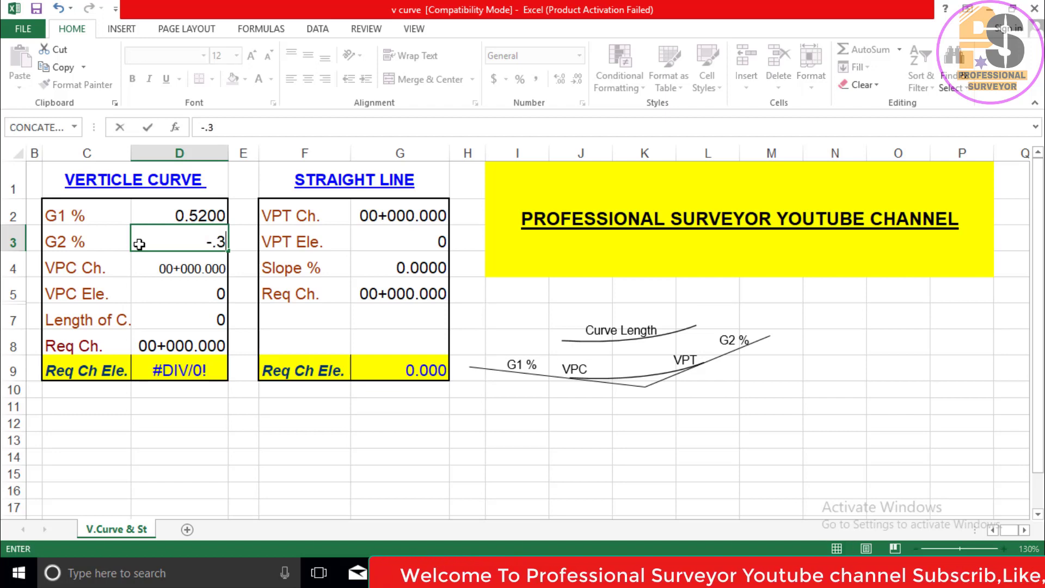
pyautogui.write('21')
pyautogui.press('Return')
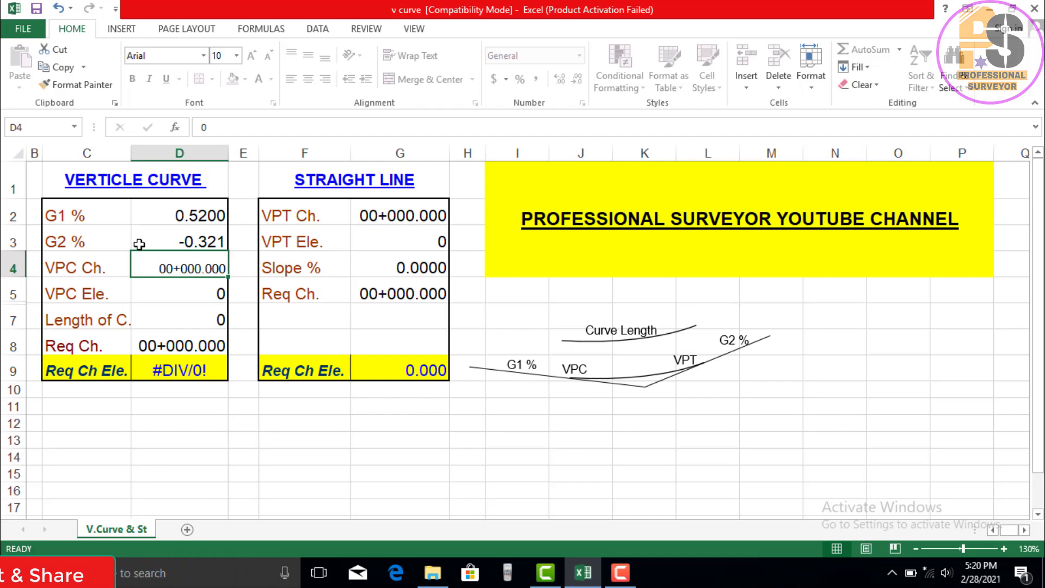
# - Fill D4–D8 with VPC chainage 0, VPC elevation 504.1, curve length 50 and required chainage 12.5
pyautogui.write('0')
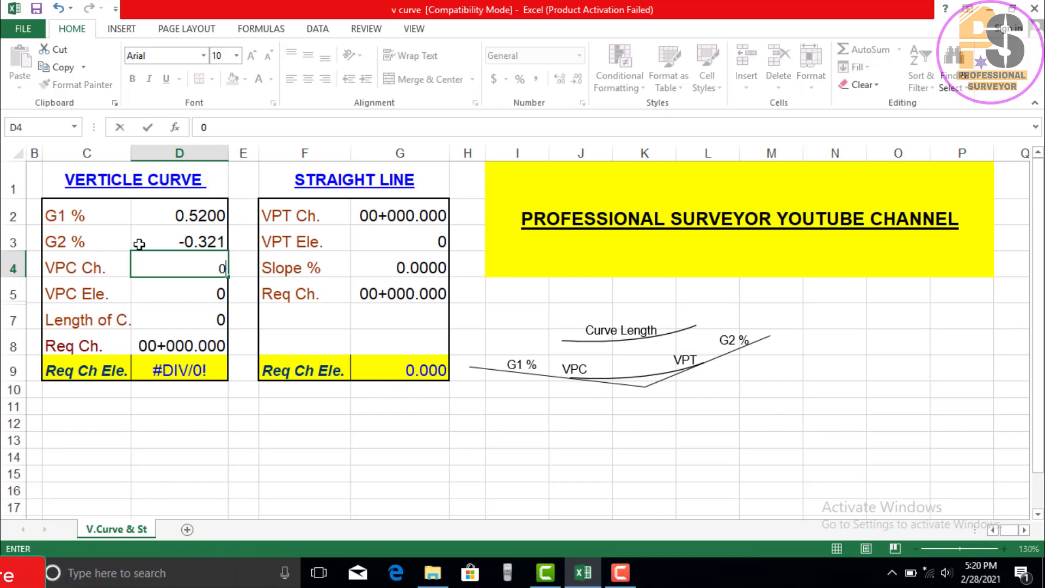
pyautogui.press('Return')
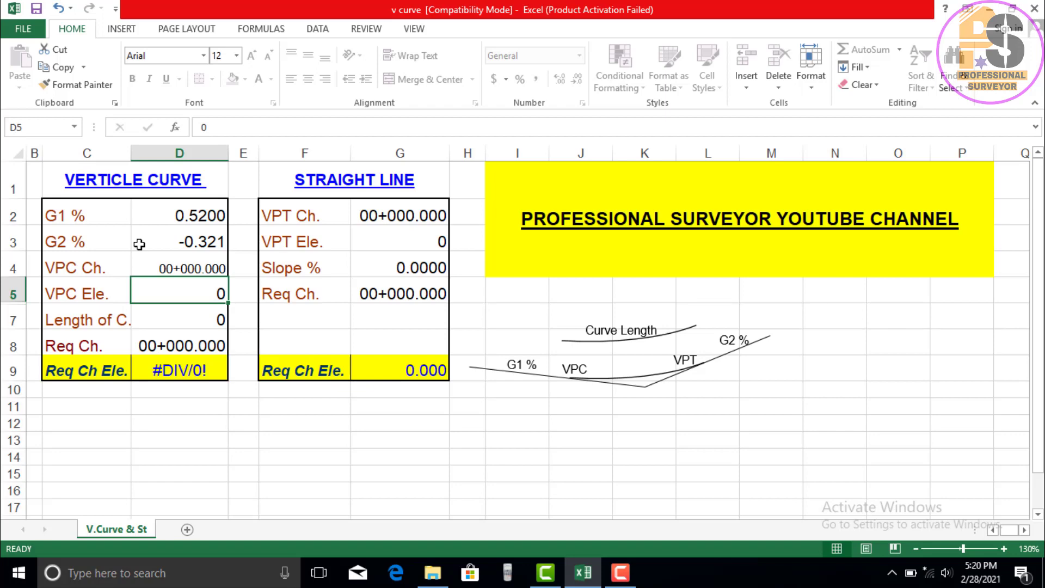
pyautogui.press('BackSpace')
pyautogui.write('4')
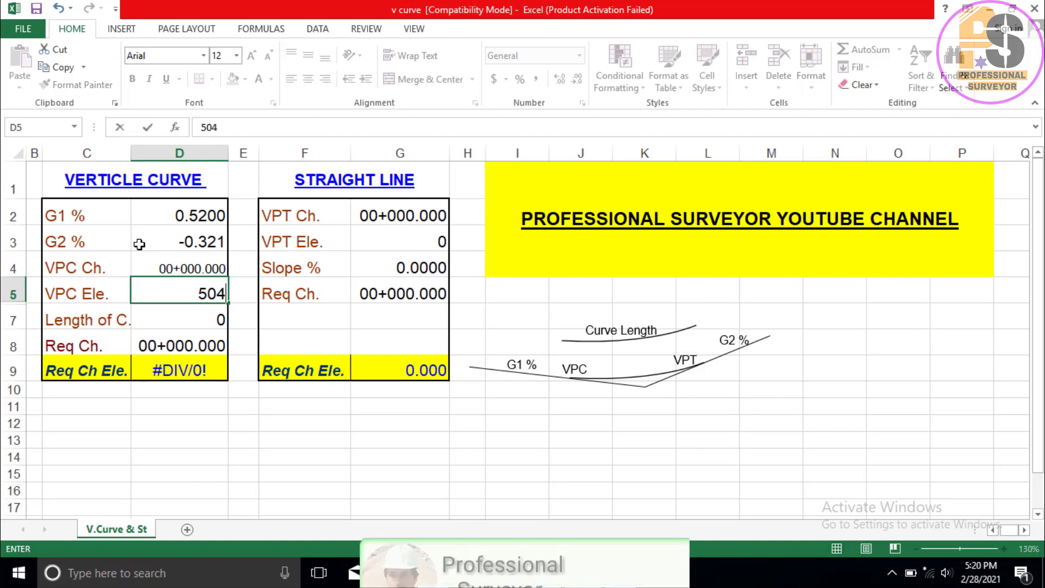
pyautogui.write('.1')
pyautogui.press('Return')
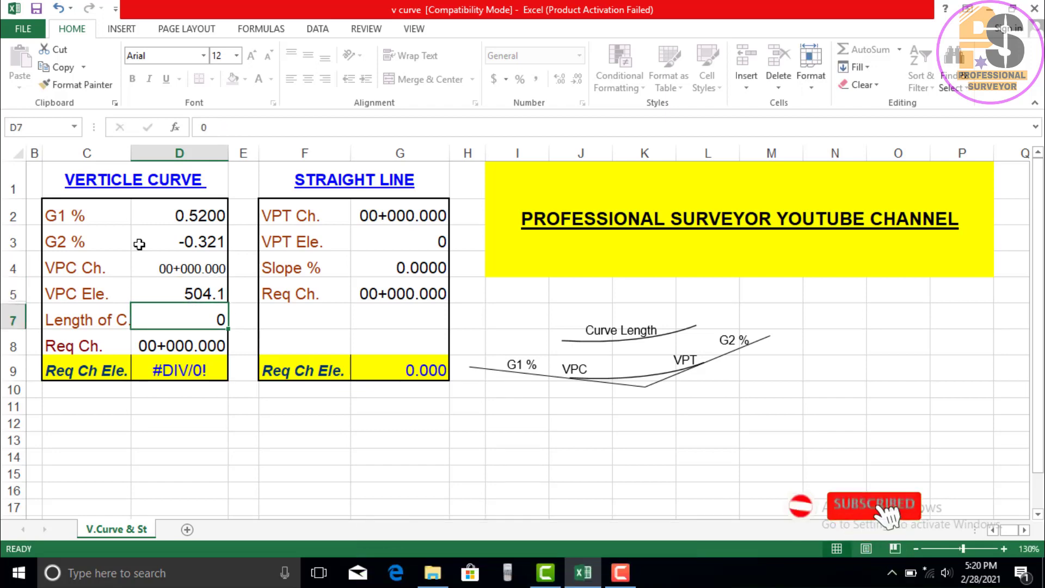
pyautogui.write('5')
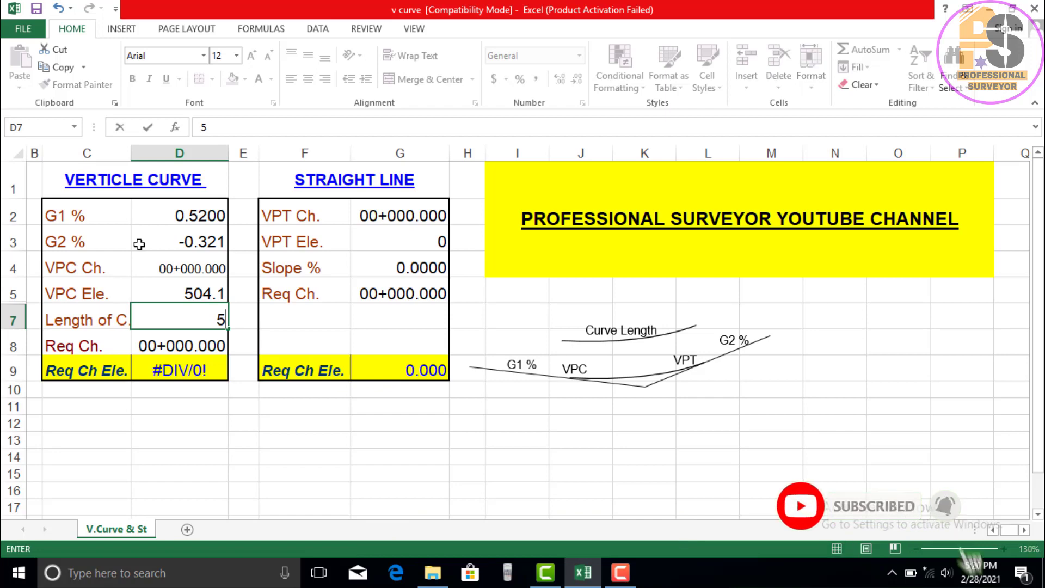
pyautogui.press('Return')
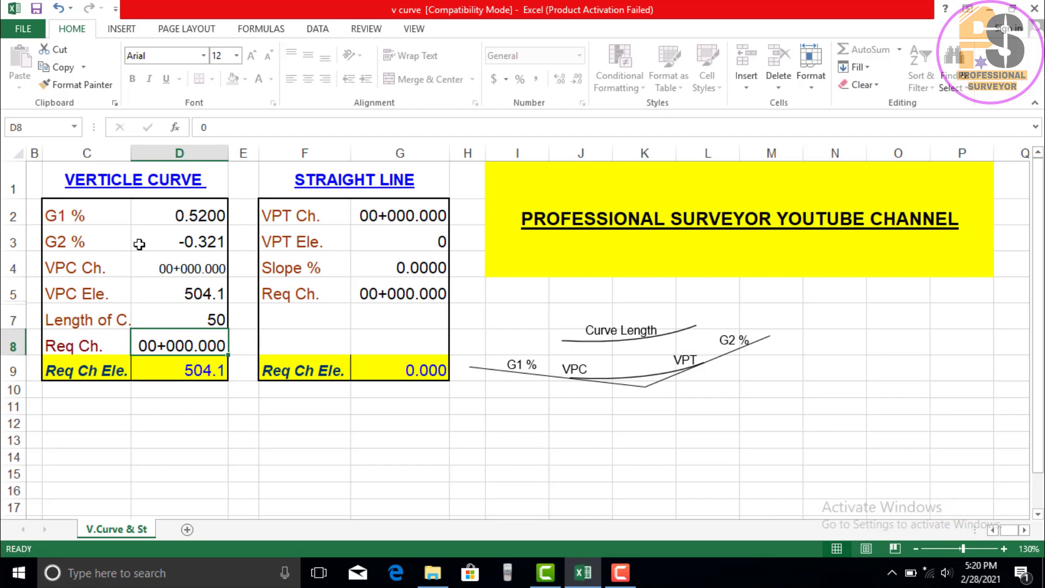
pyautogui.write('12.5')
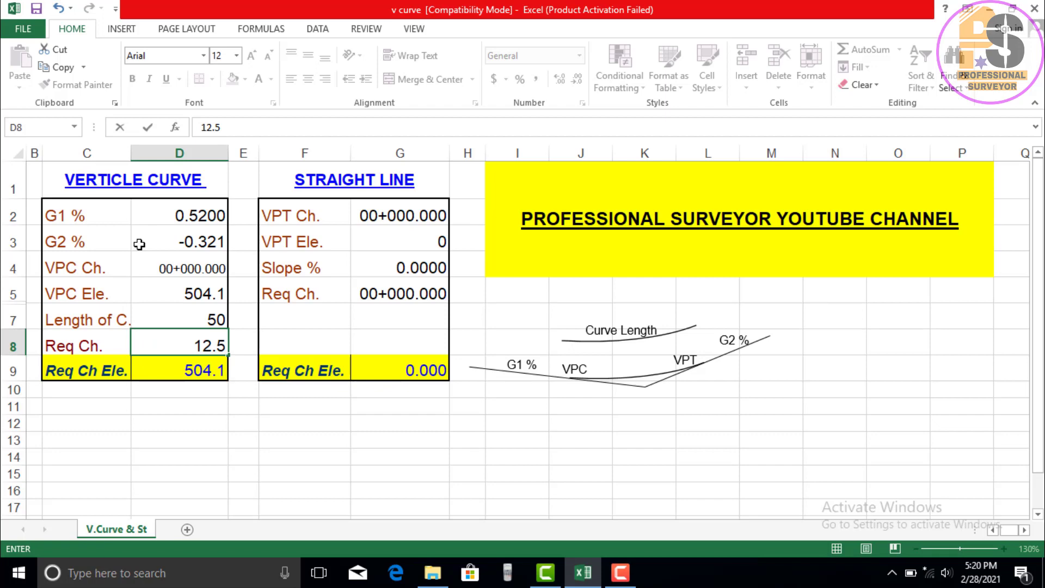
pyautogui.press('Return')
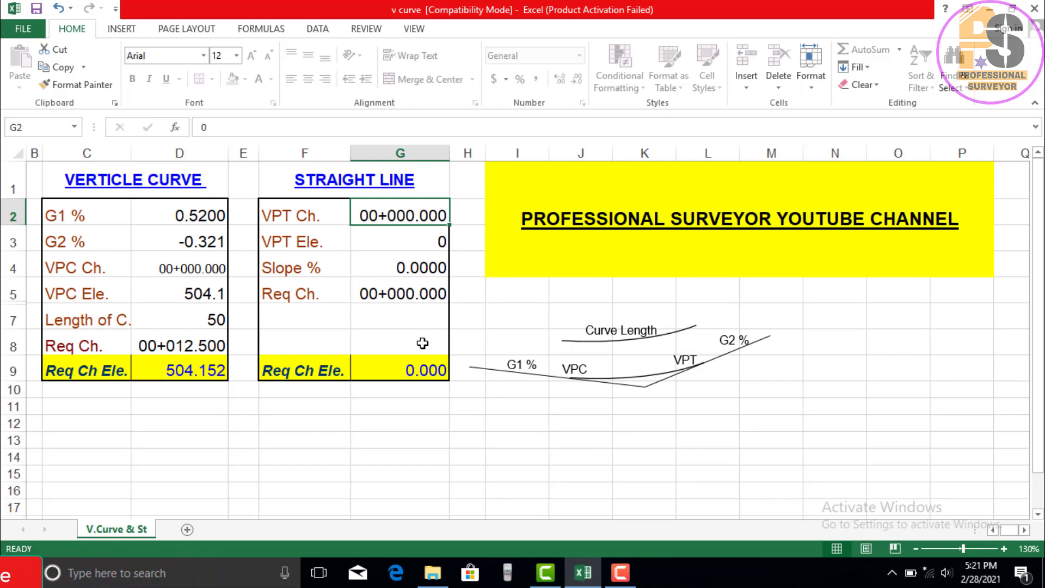
# - Fill G2–G5 with VPT chainage 0, VPT elevation 100, slope 0.5 and required chainage 20
pyautogui.write('0')
pyautogui.press('Return')
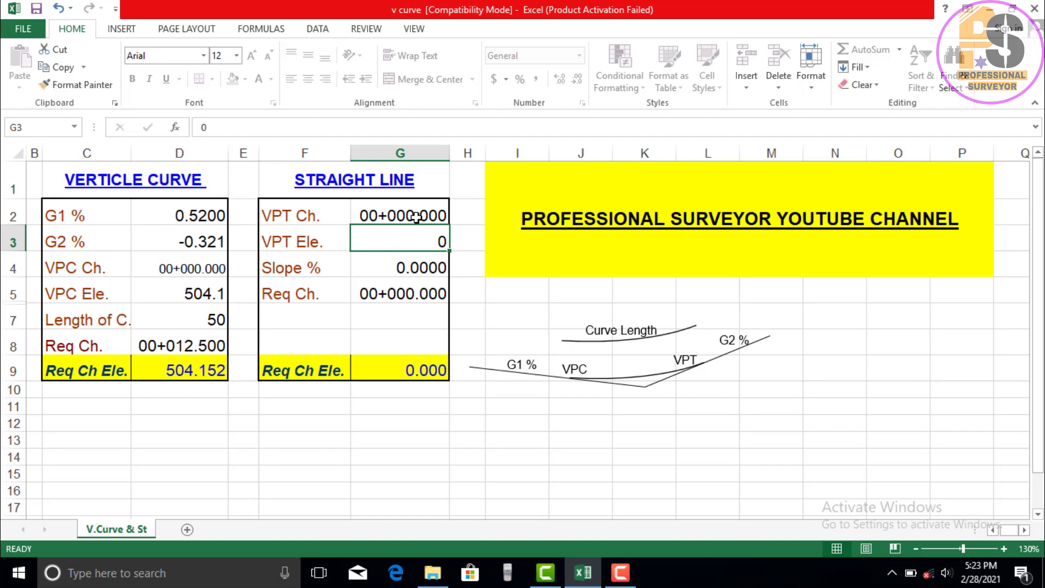
pyautogui.write('100')
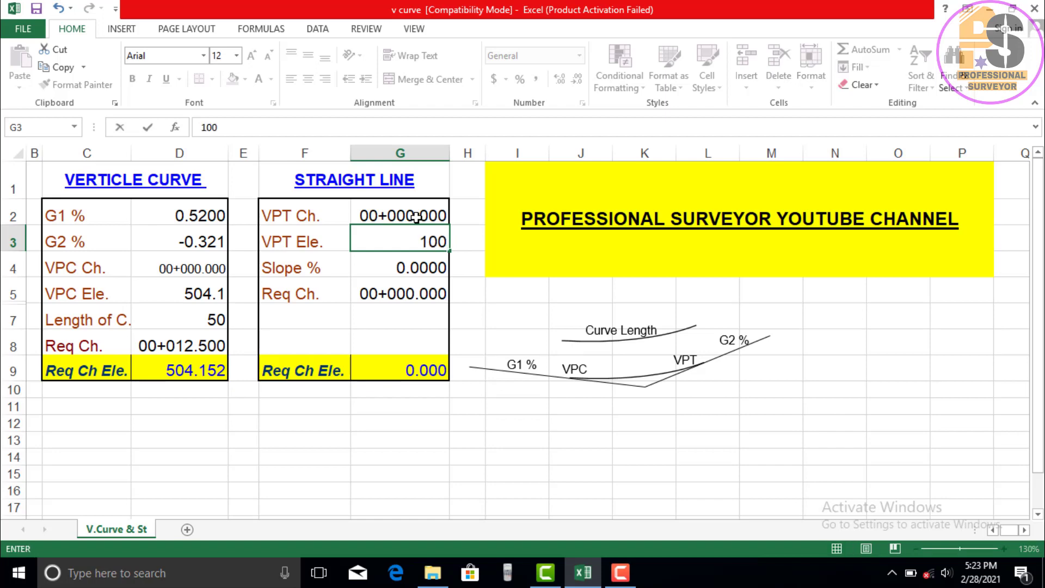
pyautogui.press('Return')
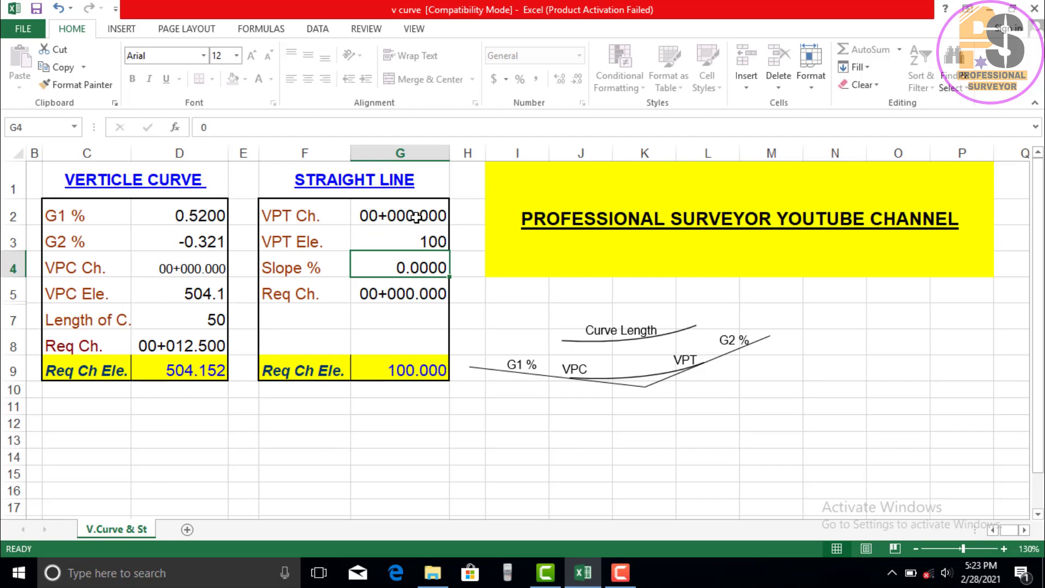
pyautogui.write('.5')
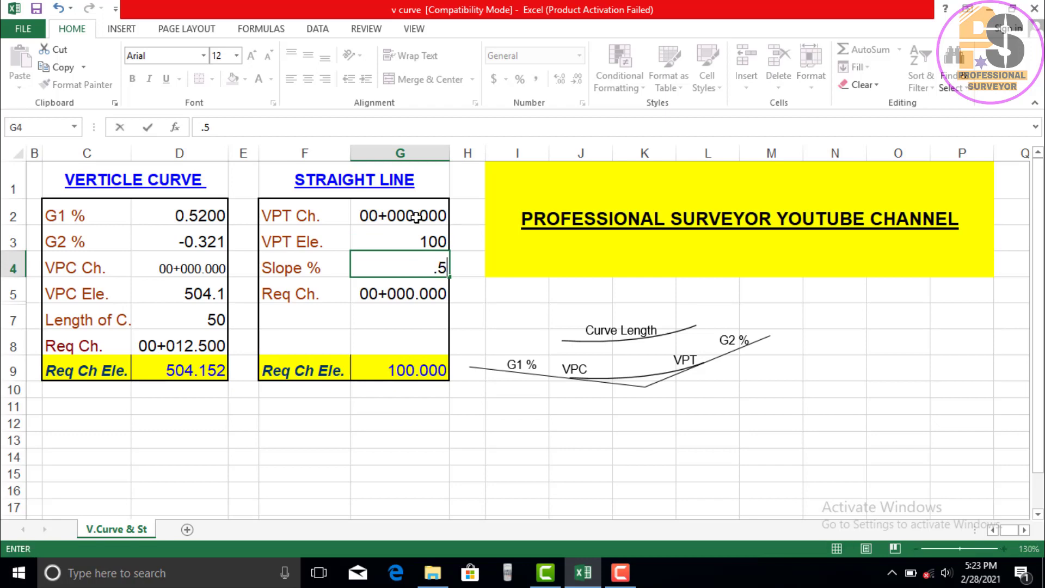
pyautogui.press('Return')
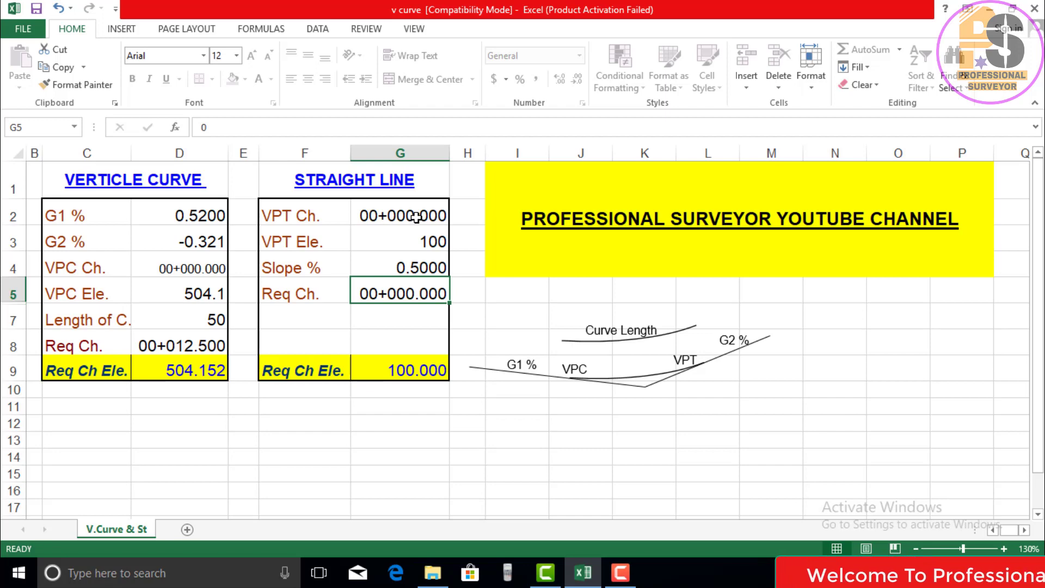
pyautogui.write('20')
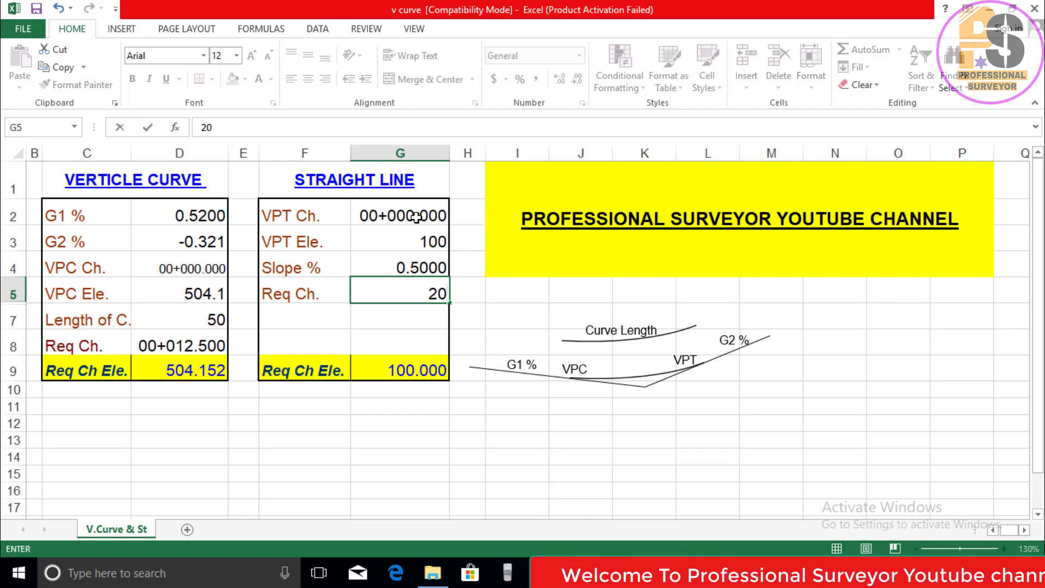
pyautogui.click(179, 215)
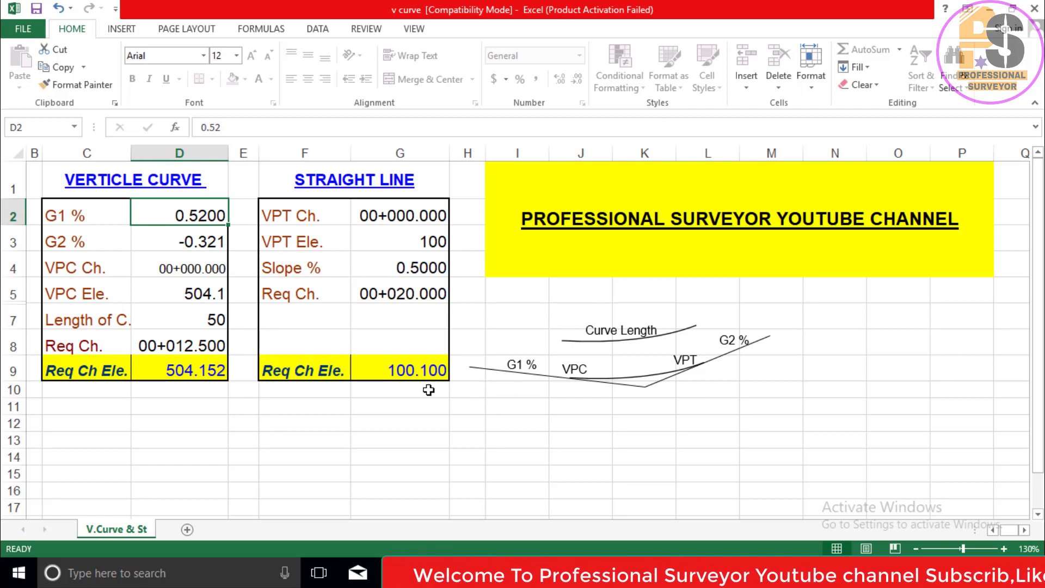